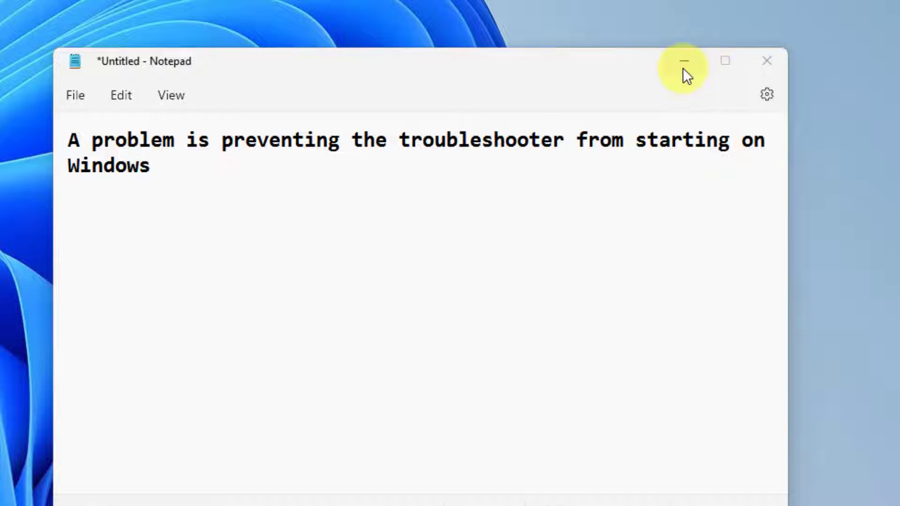
Minimize the Notepad note about the troubleshooter failing to start.
left_click(684, 66)
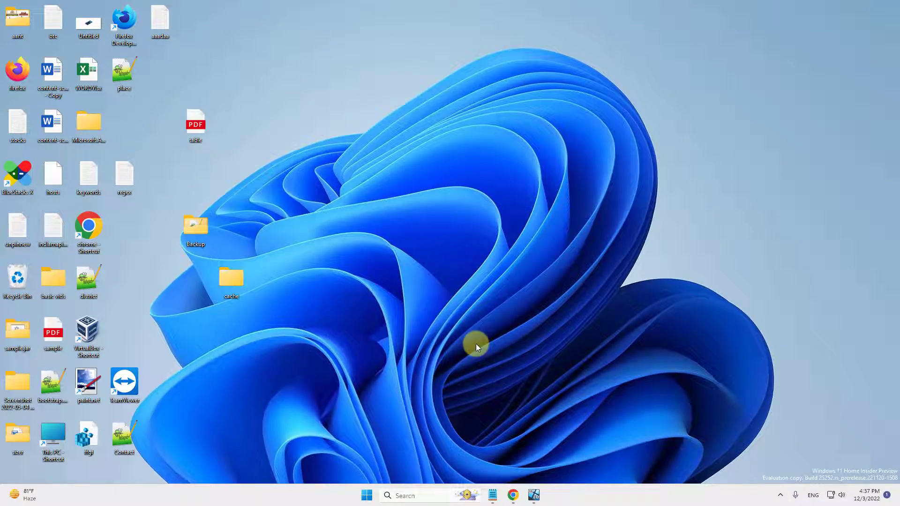
Search Windows for 'services' to launch the Services console.
left_click(402, 497)
type("se")
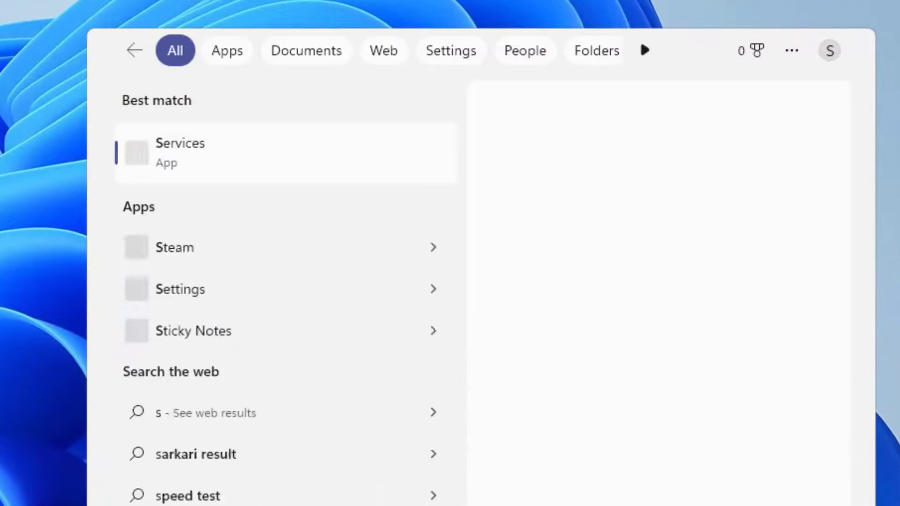
type("rvices")
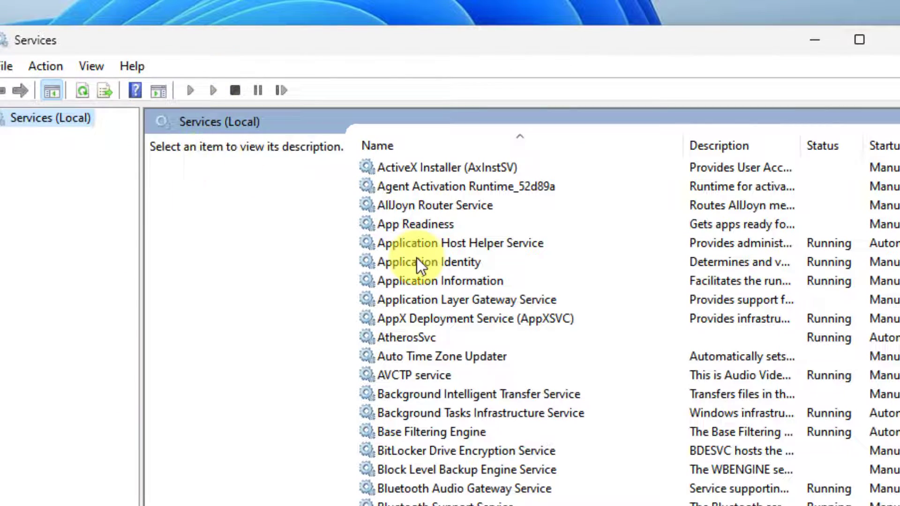
Open Background Intelligent Transfer Service properties and set its startup type to Automatic.
left_click(412, 257)
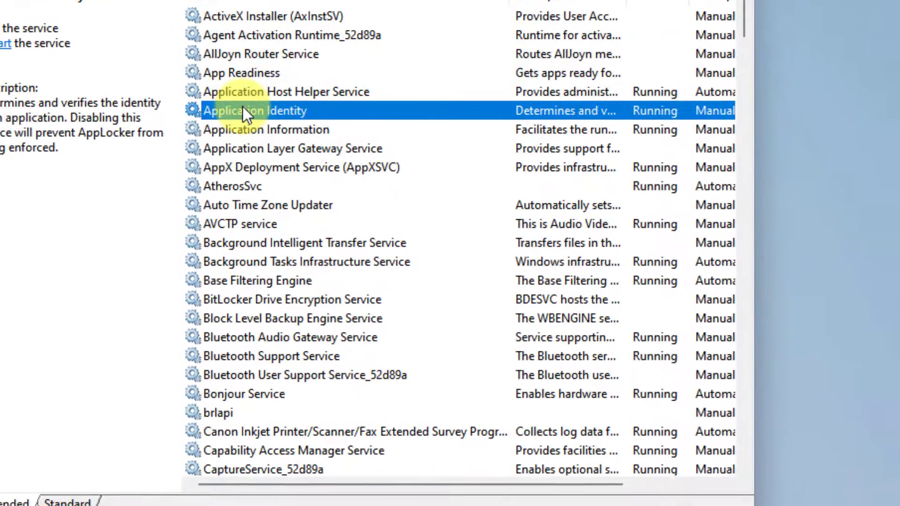
key("b")
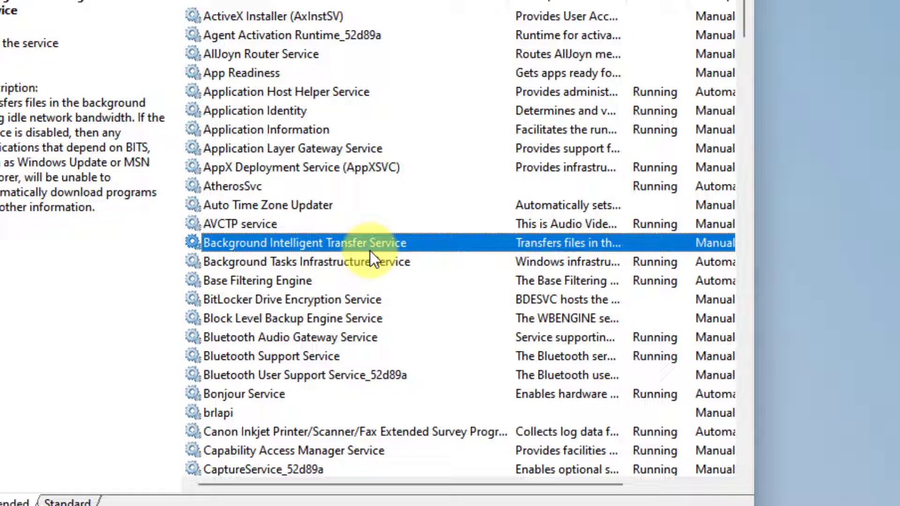
double_click(414, 248)
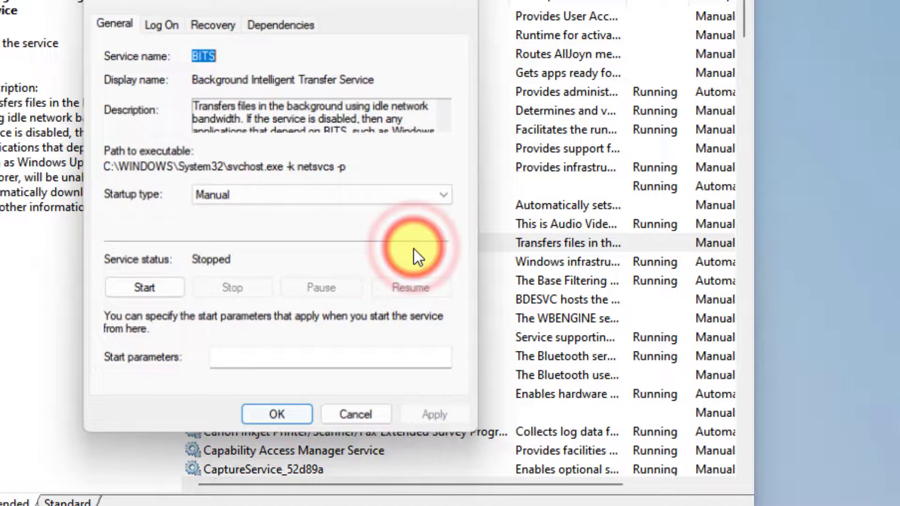
left_click(232, 201)
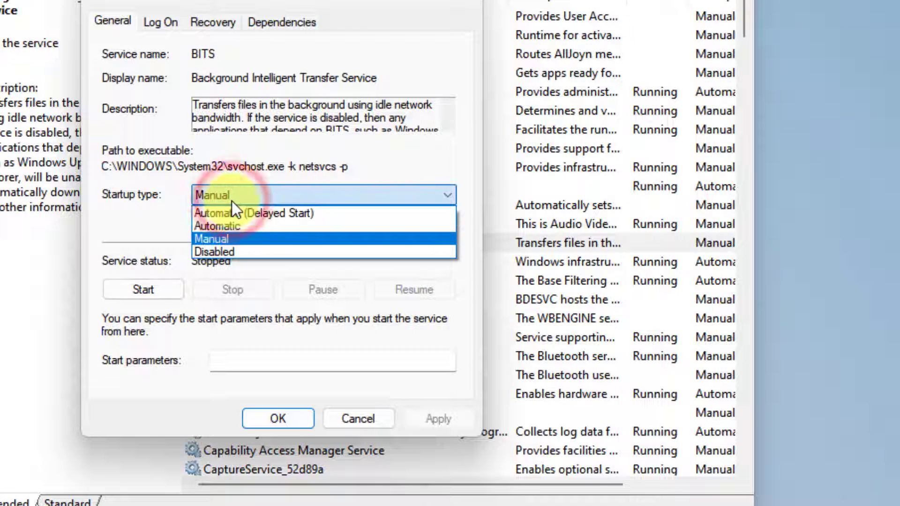
left_click(228, 227)
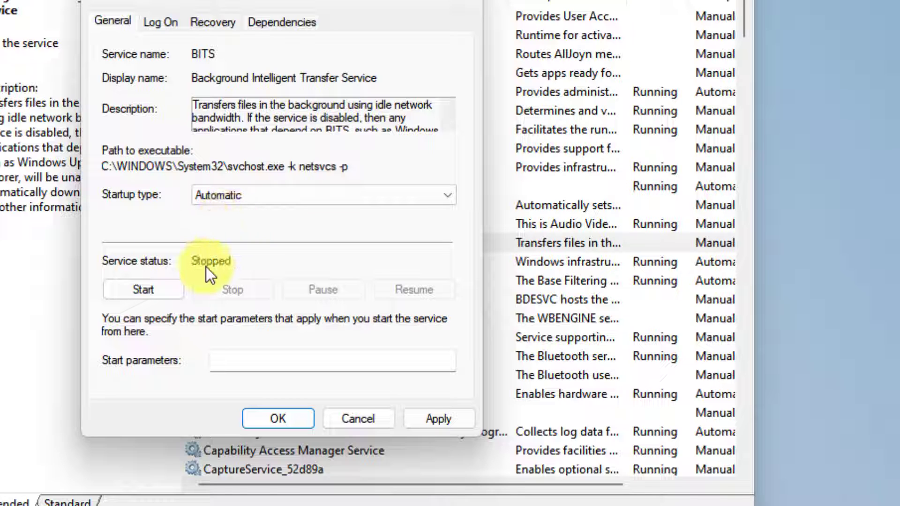
Start, stop and restart BITS, then apply and close its properties.
left_click(151, 294)
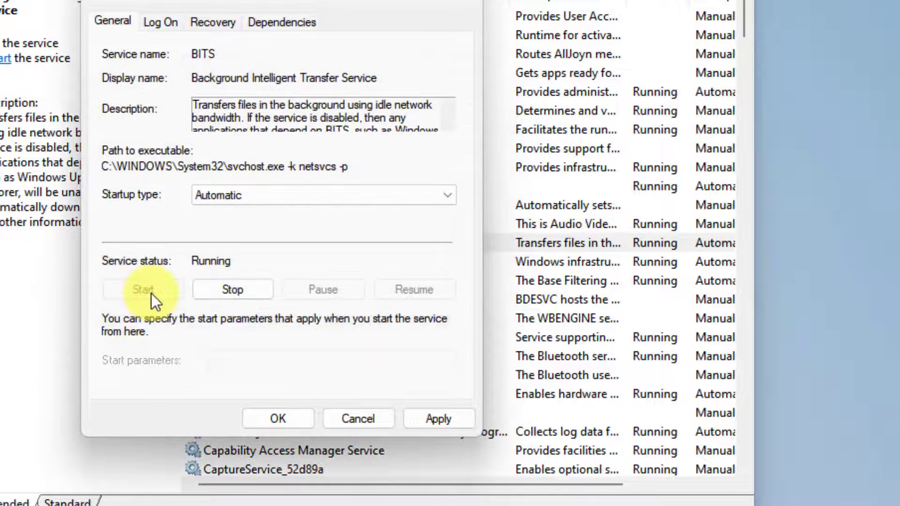
left_click(220, 297)
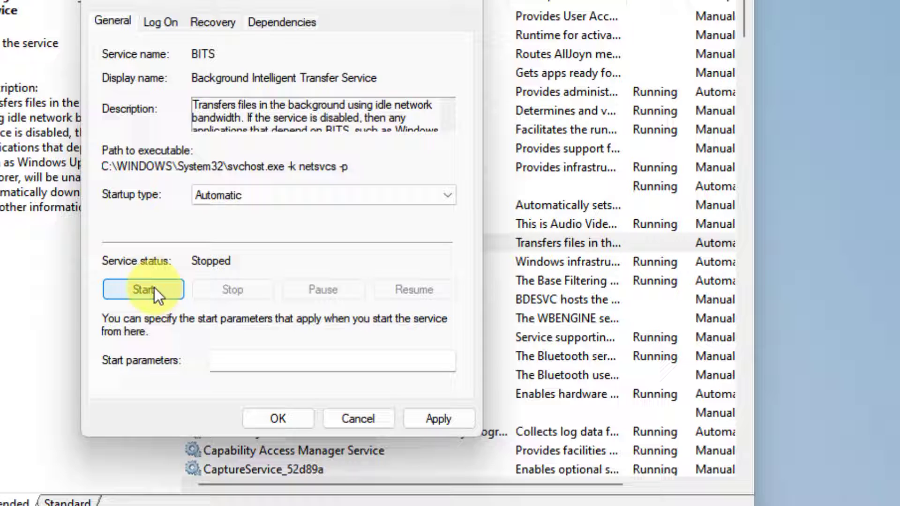
left_click(154, 288)
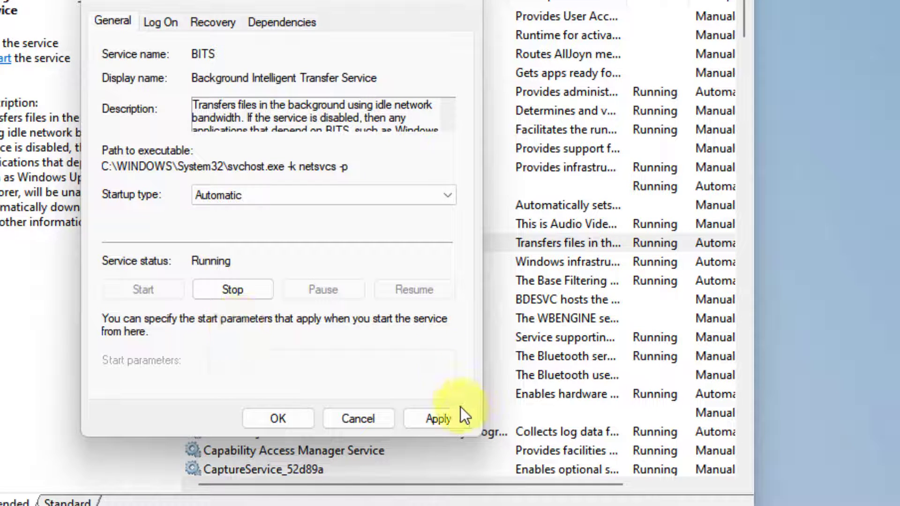
left_click(443, 418)
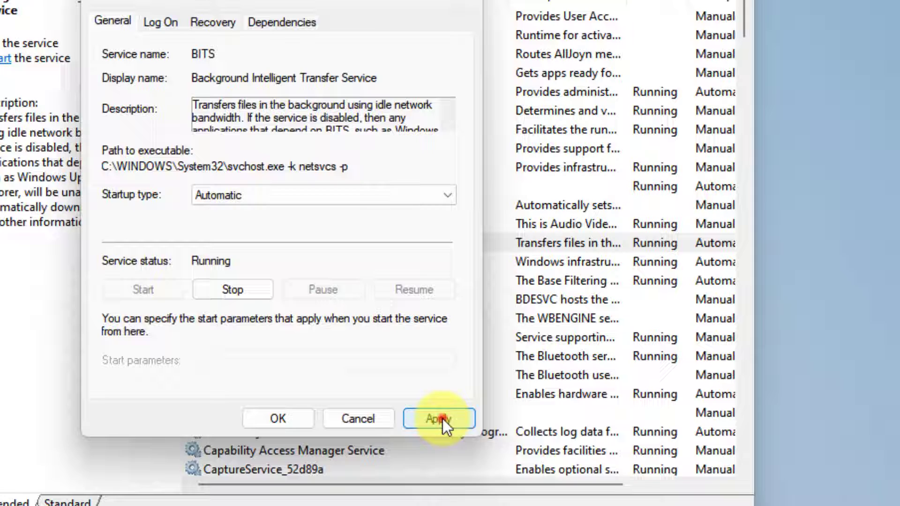
left_click(294, 418)
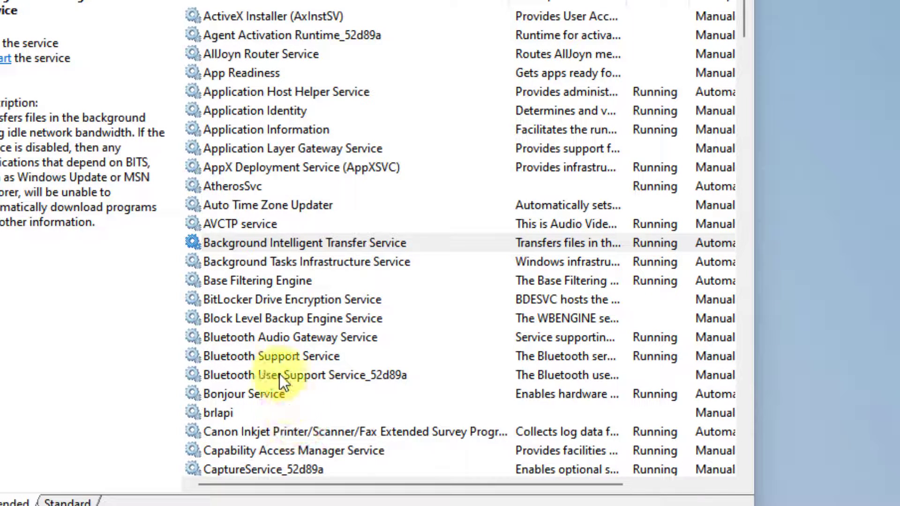
Find the Windows Update service and set its startup type to Automatic.
left_click(258, 284)
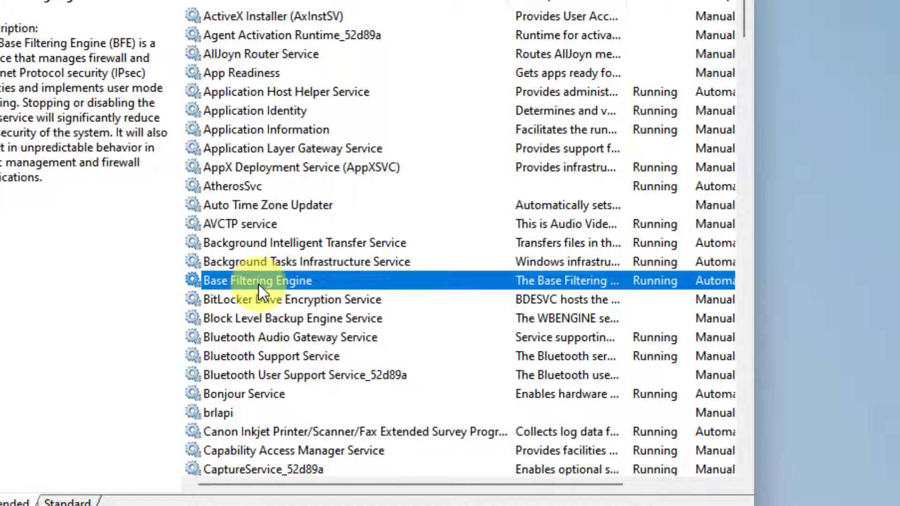
type("win")
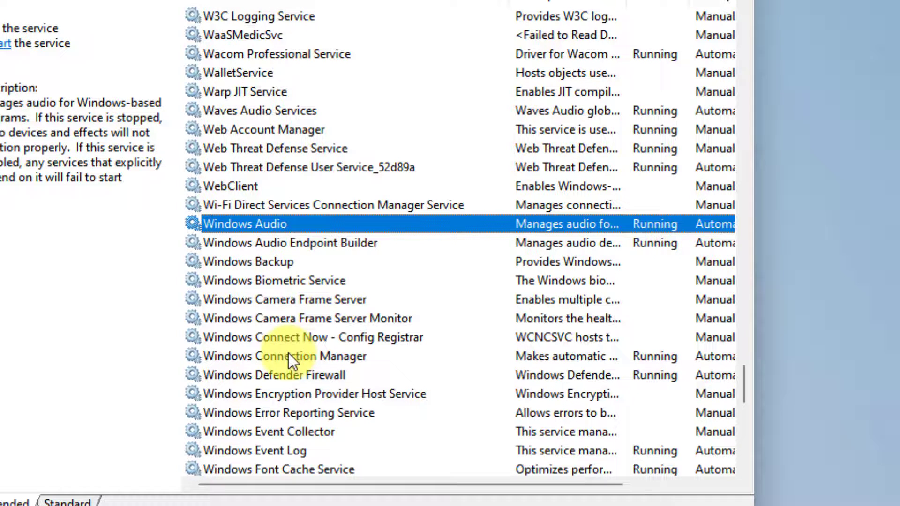
key("Down")
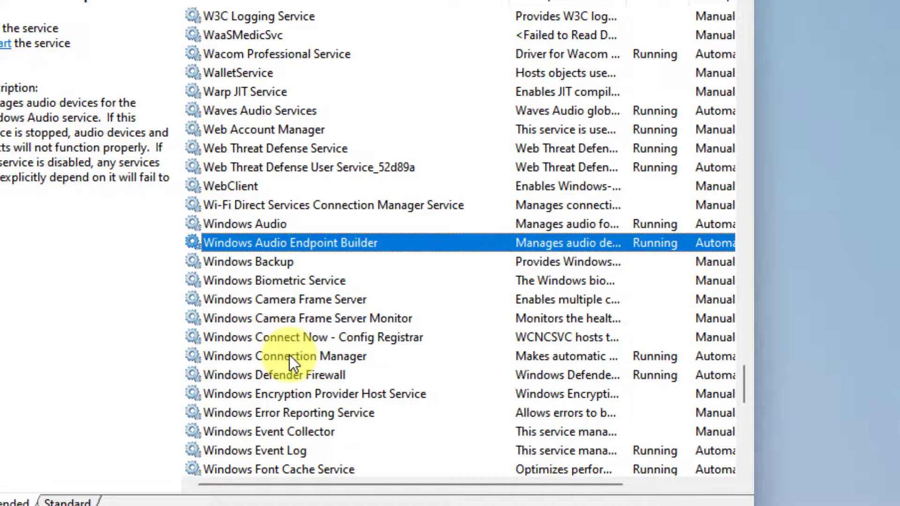
type("windows u")
double_click(340, 223)
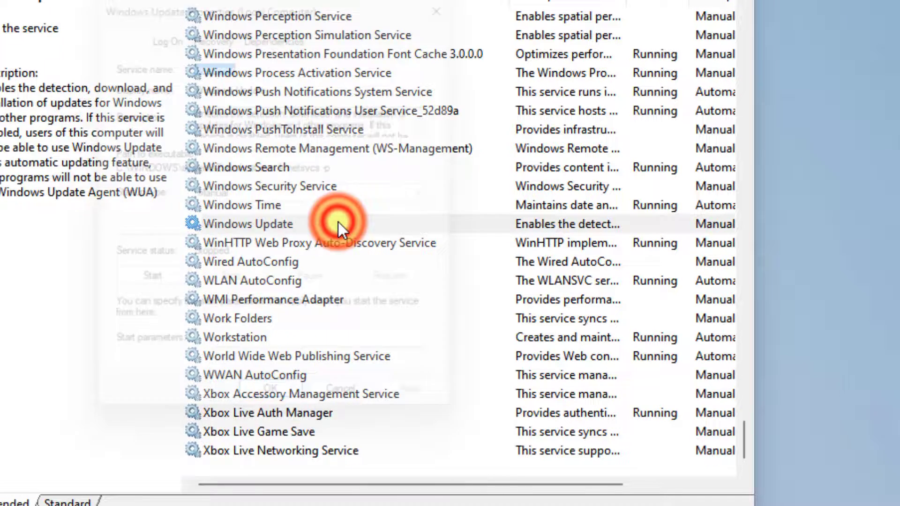
left_click(242, 193)
left_click(234, 226)
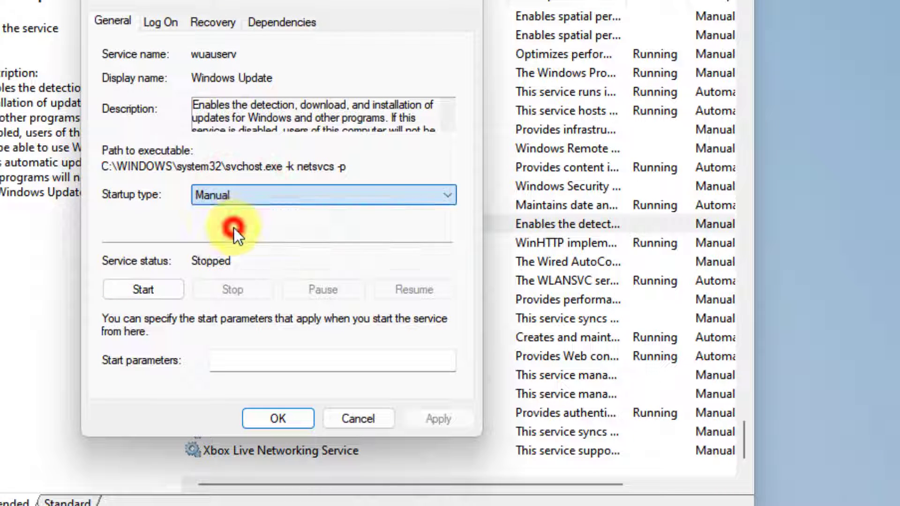
Start, stop and restart Windows Update, then close its properties.
left_click(142, 288)
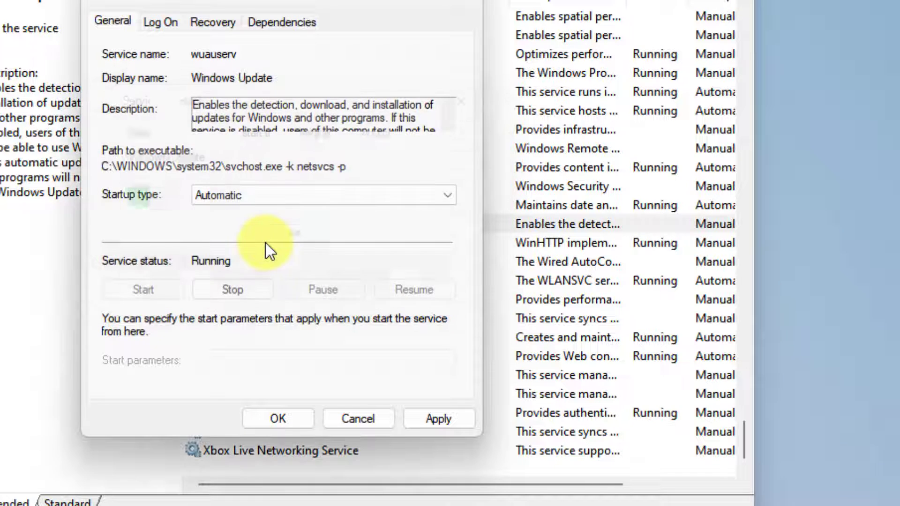
left_click(232, 288)
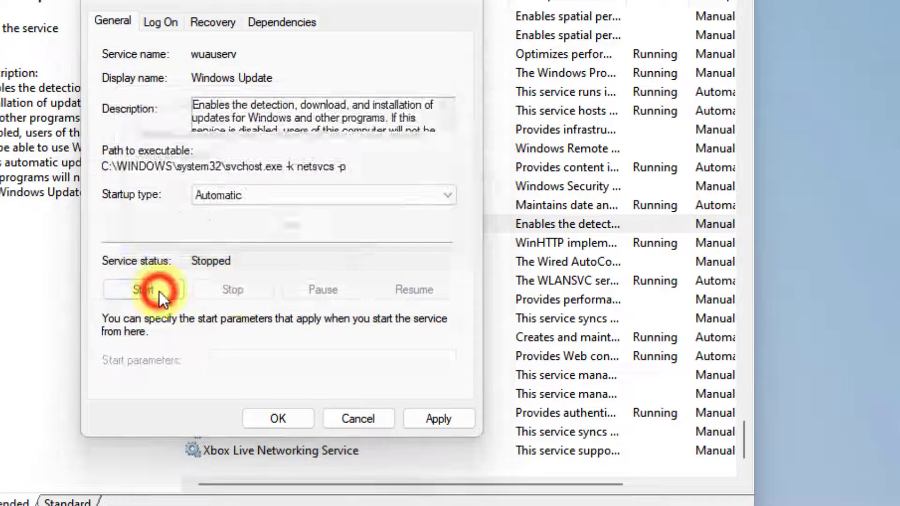
left_click(159, 291)
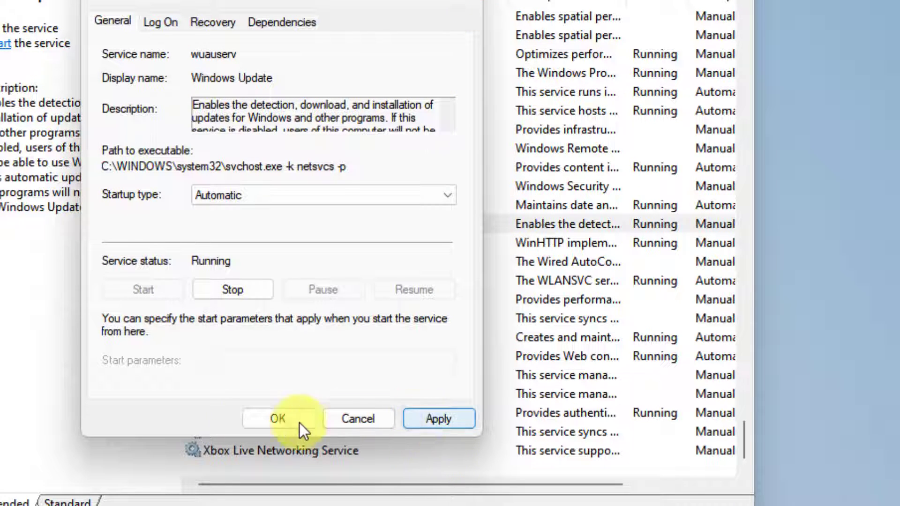
left_click(465, 6)
left_click(306, 135)
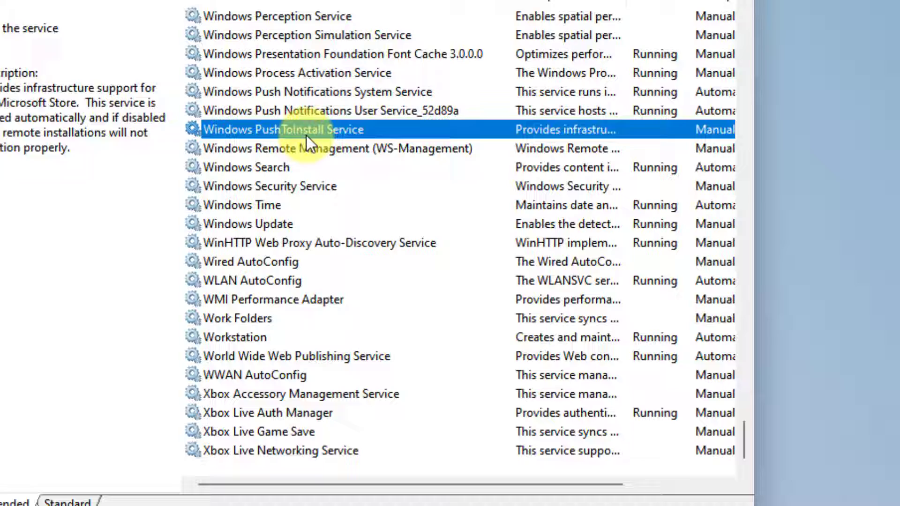
Stop Cryptographic Services, confirming Application Identity stops too.
key("c")
key("r")
key("y")
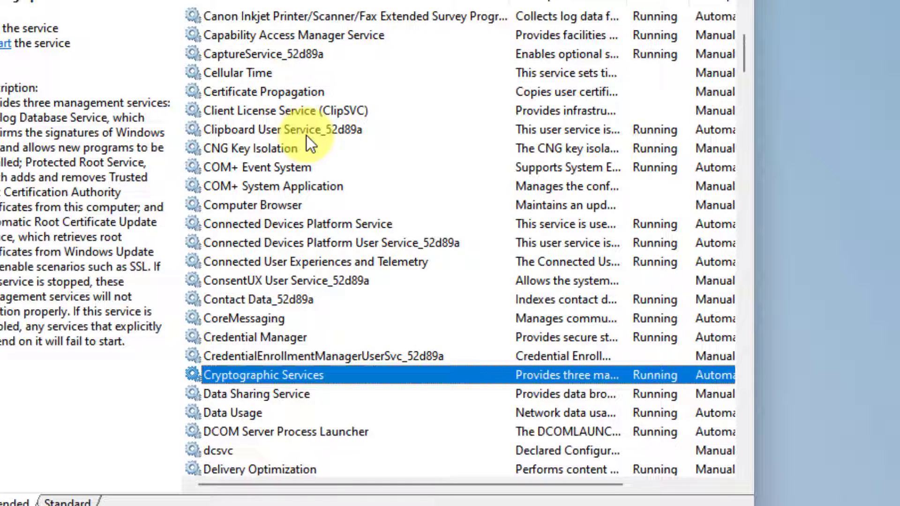
double_click(357, 382)
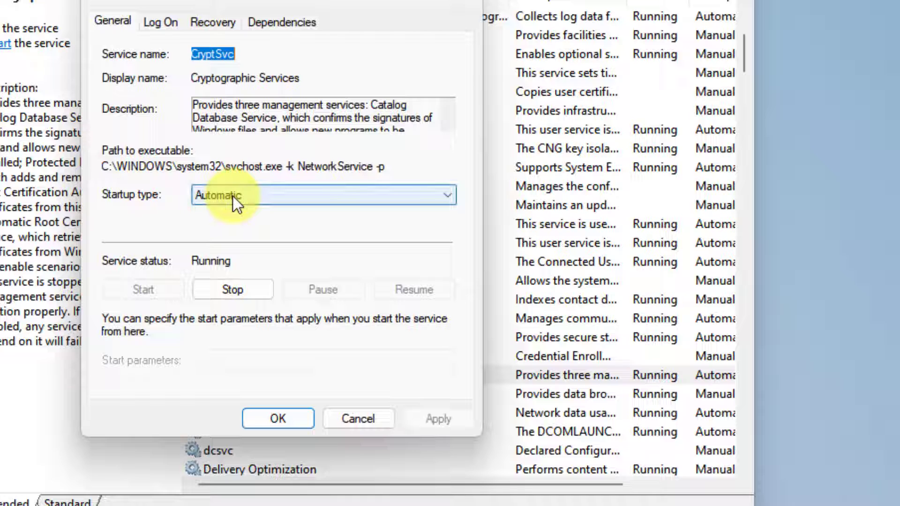
left_click(218, 293)
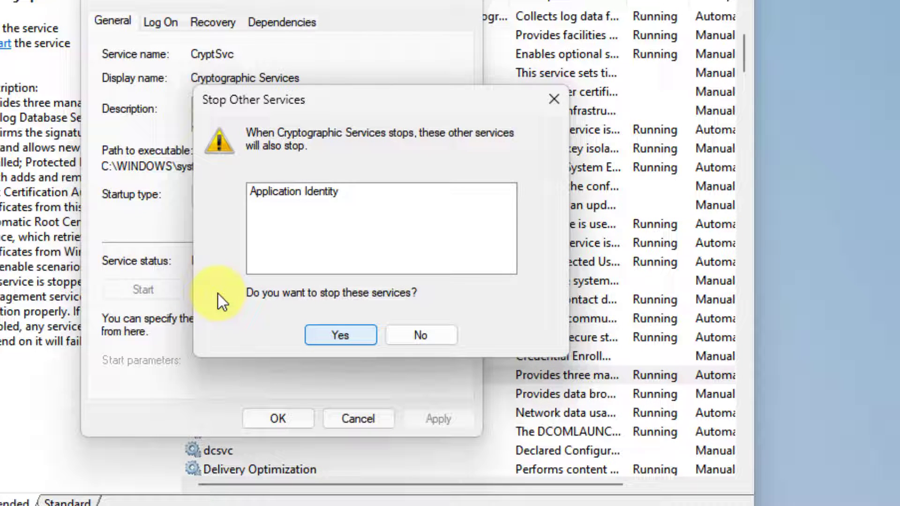
key("Return")
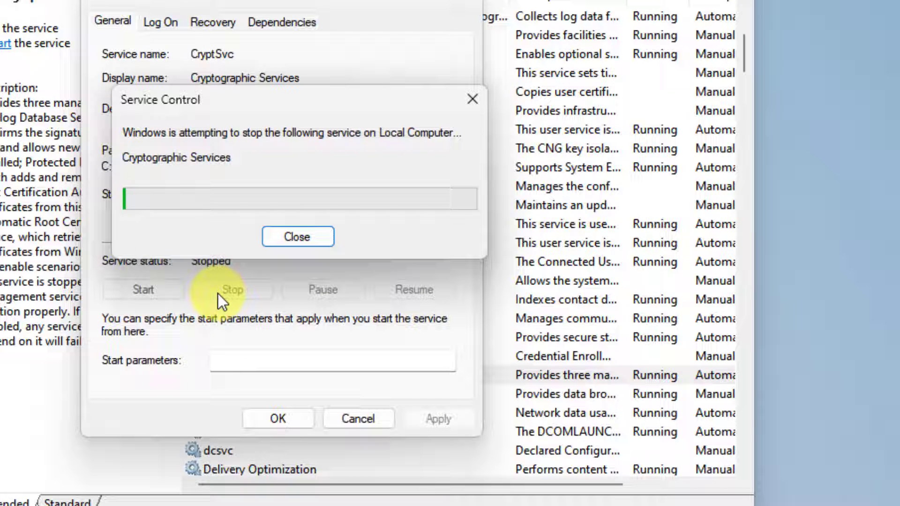
Start Cryptographic Services again, then close its properties and the Services window.
left_click(143, 290)
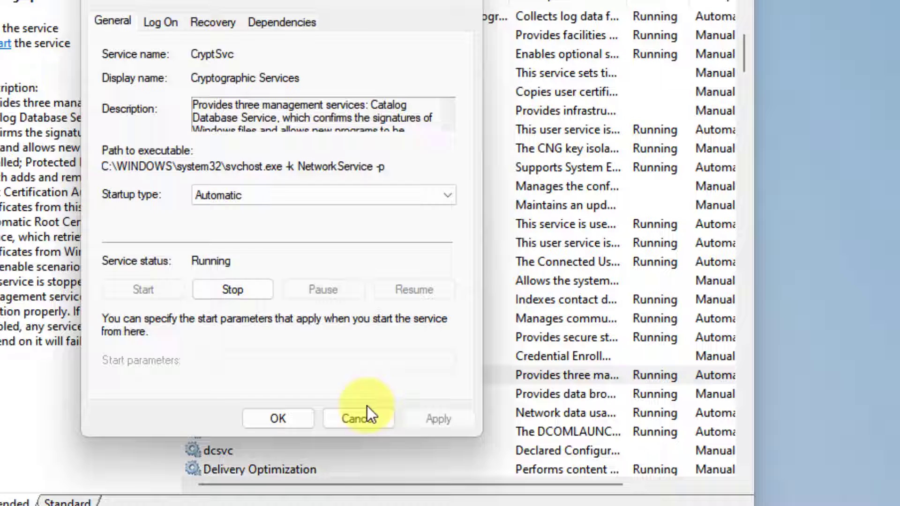
left_click(136, 296)
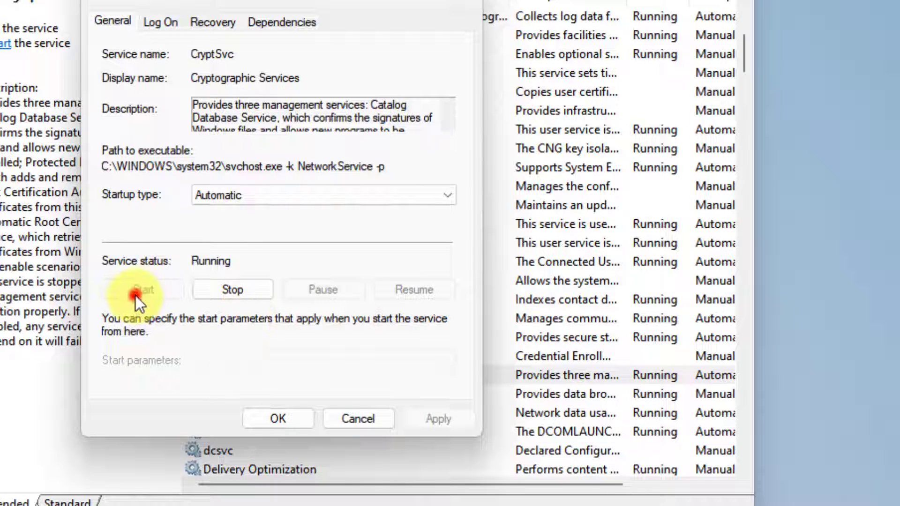
left_click(451, 422)
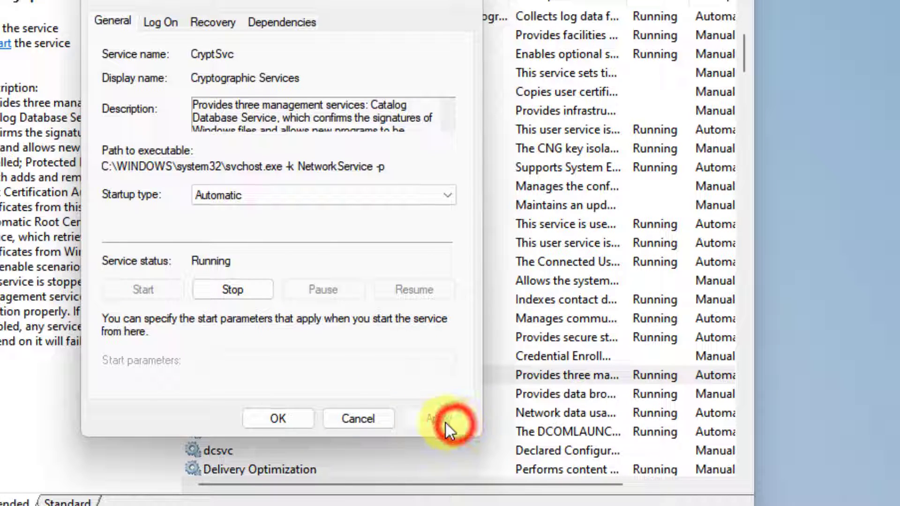
left_click(469, 2)
left_click(628, 4)
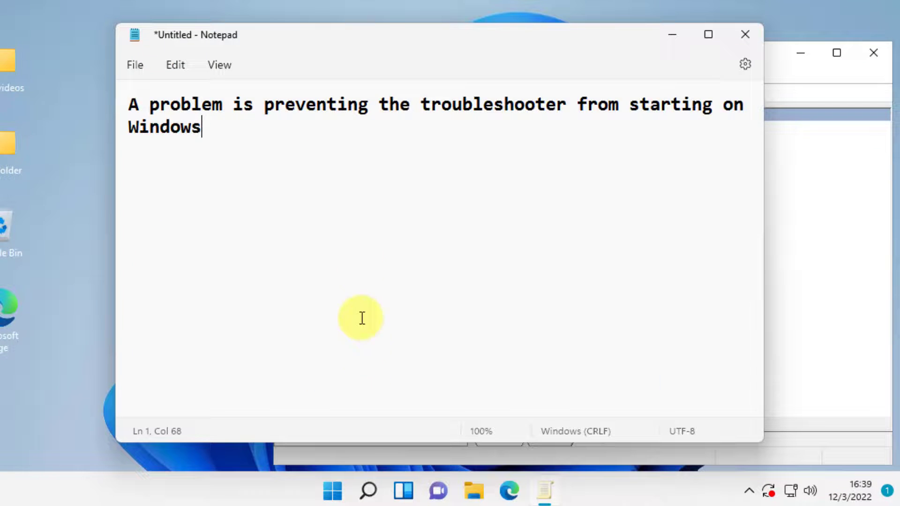
Move the Notepad note up and trace the path from Computer Configuration through System to Troubleshooting.
left_click_drag(394, 42, 460, 0)
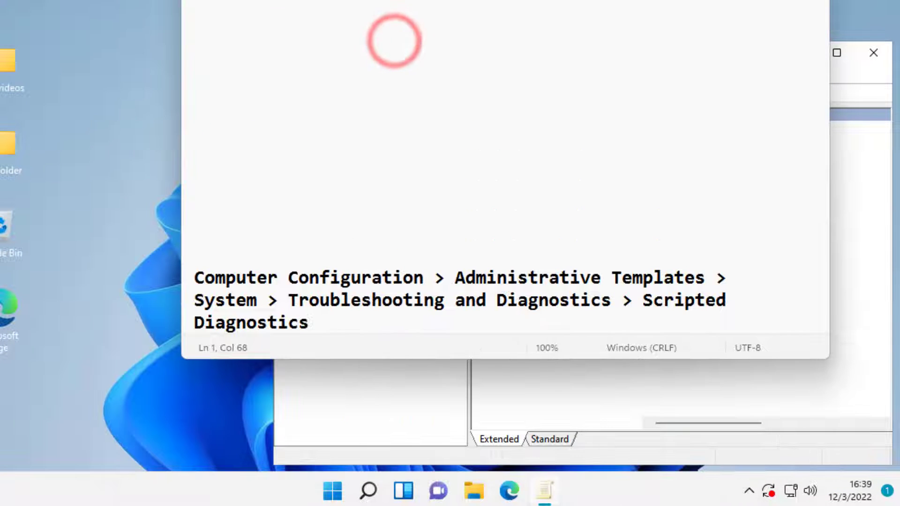
triple_click(346, 328)
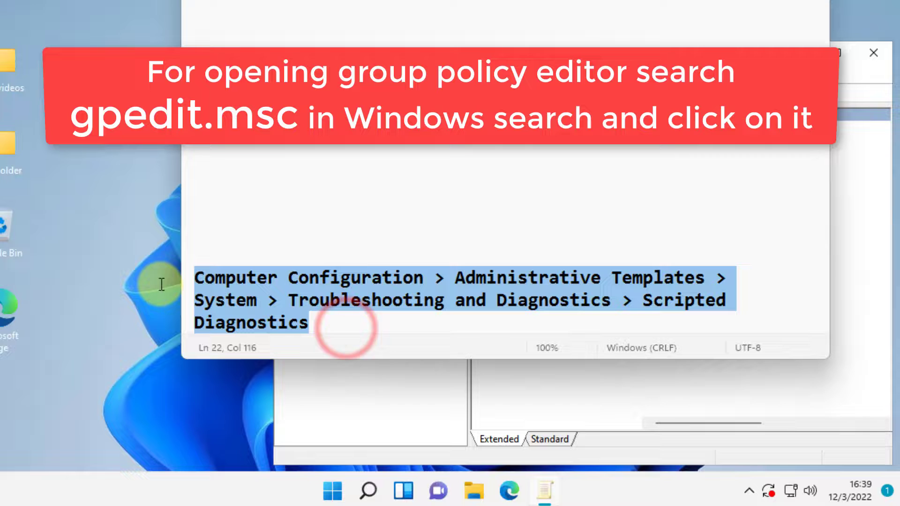
left_click(265, 294)
left_click_drag(195, 277, 468, 275)
left_click(467, 271)
left_click(758, 277)
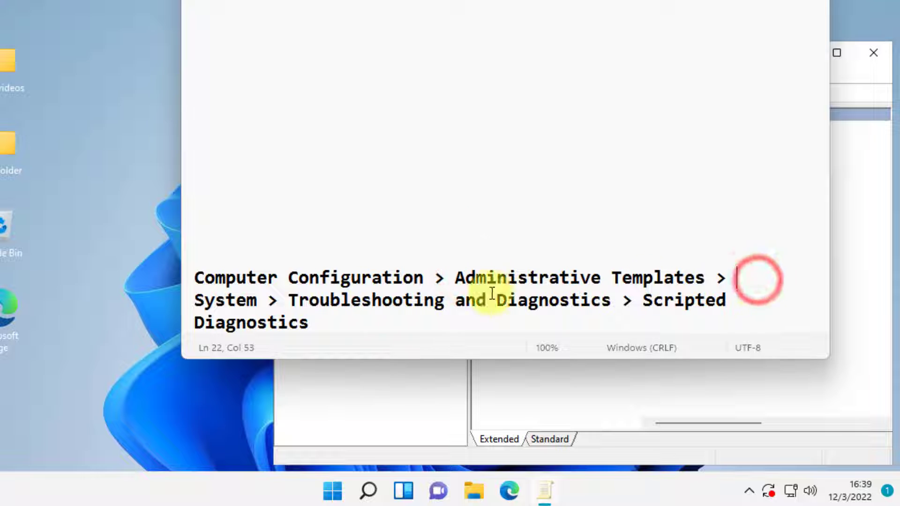
left_click(244, 305)
left_click(319, 300)
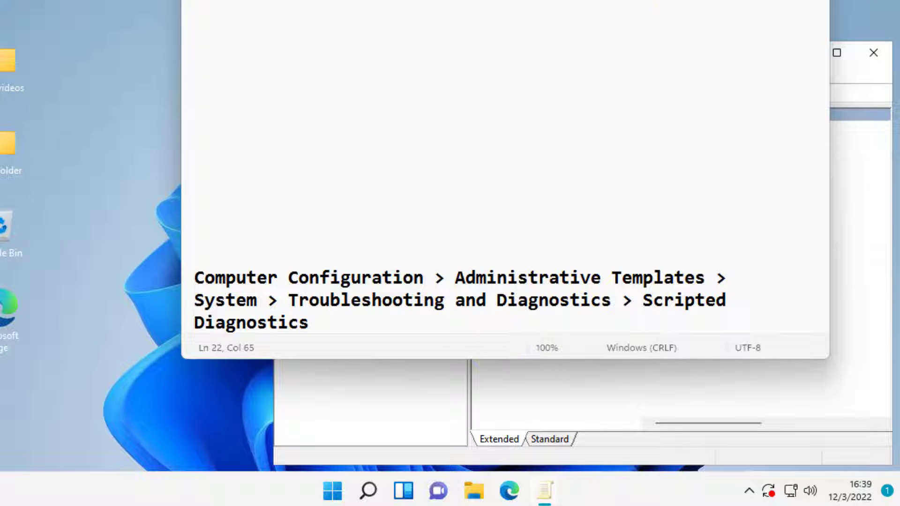
Expand Computer Configuration > Administrative Templates > System in the policy tree.
left_click(846, 198)
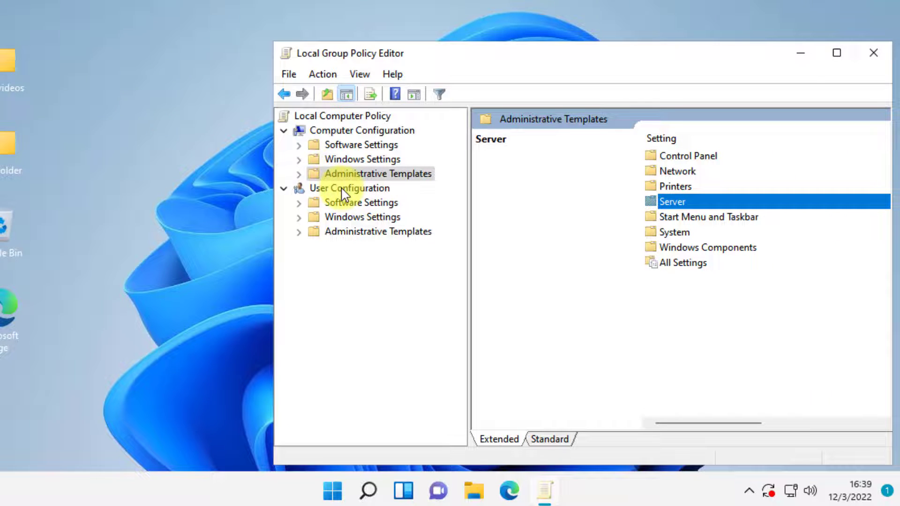
left_click(325, 132)
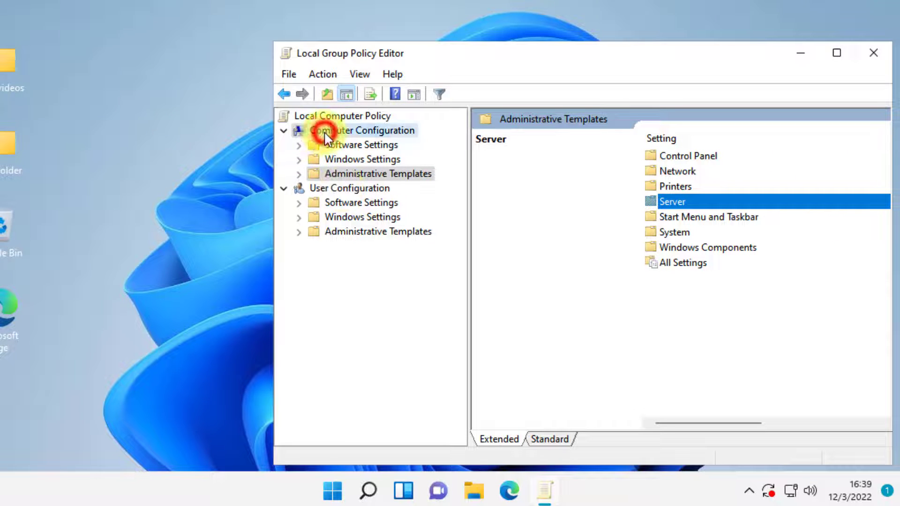
left_click(353, 173)
left_click(300, 174)
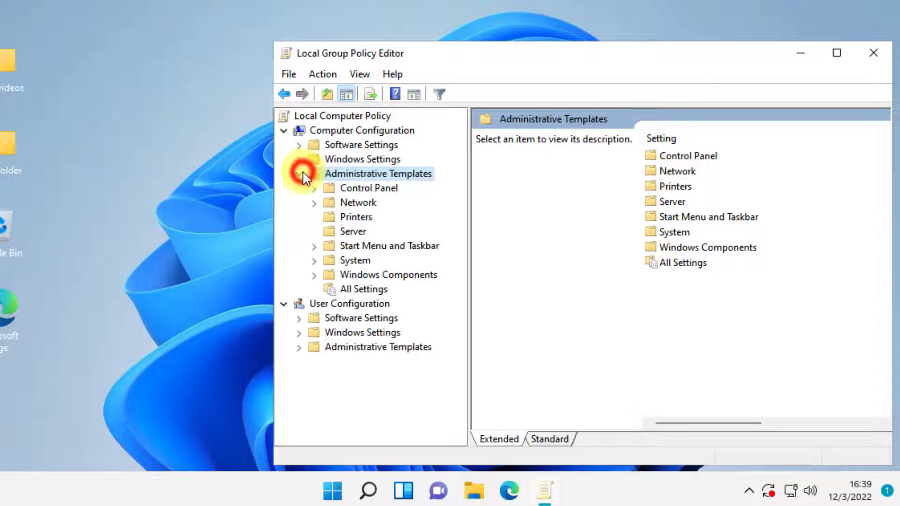
double_click(356, 260)
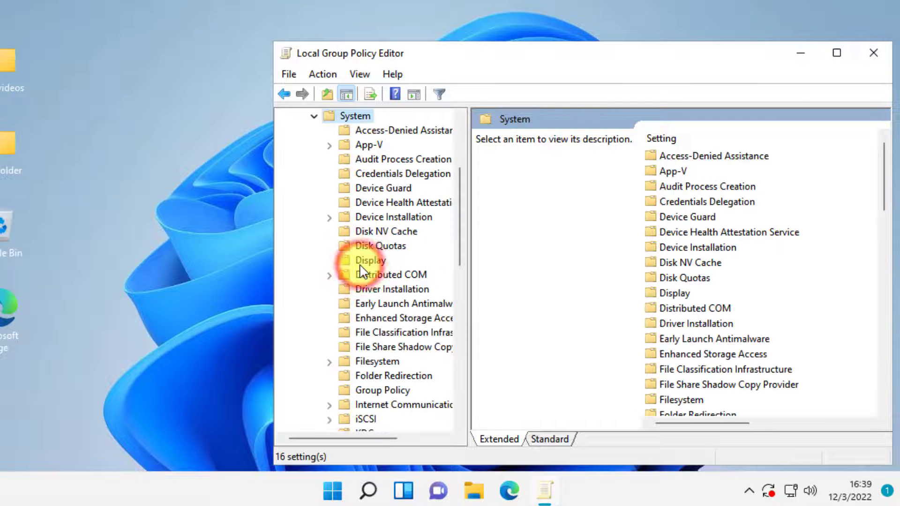
scroll(371, 347, "down", 5)
scroll(383, 357, "down", 3)
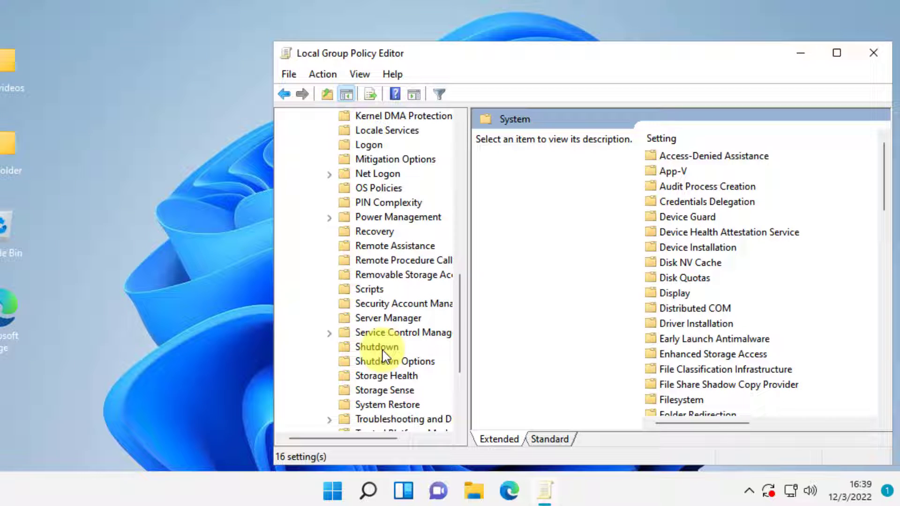
left_click(366, 491)
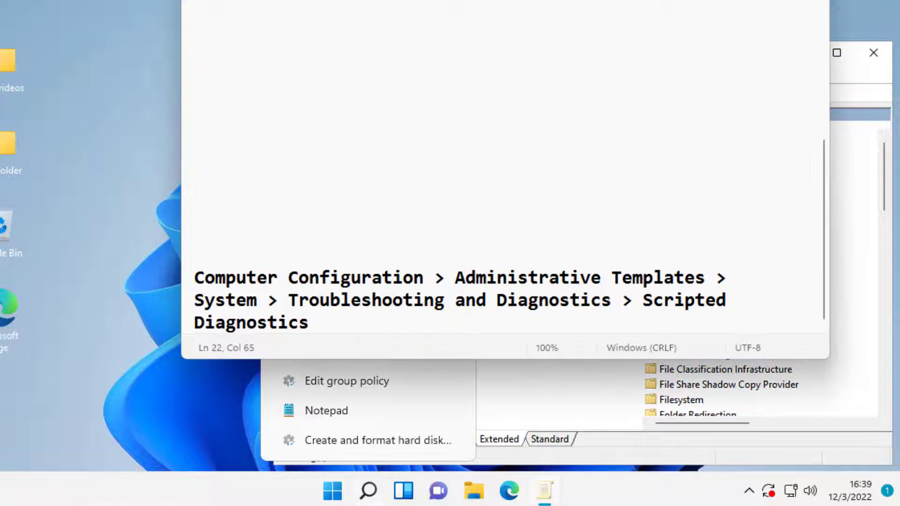
left_click(281, 392)
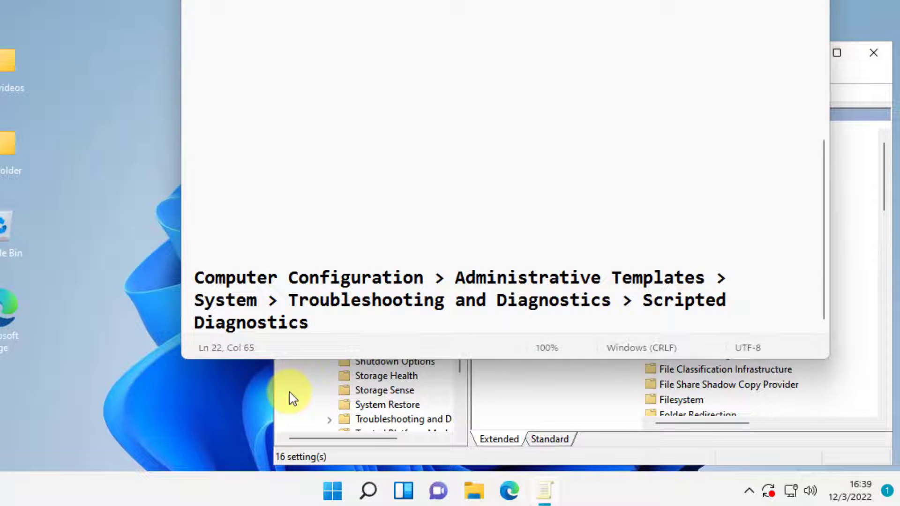
left_click(292, 394)
scroll(370, 347, "down", 3)
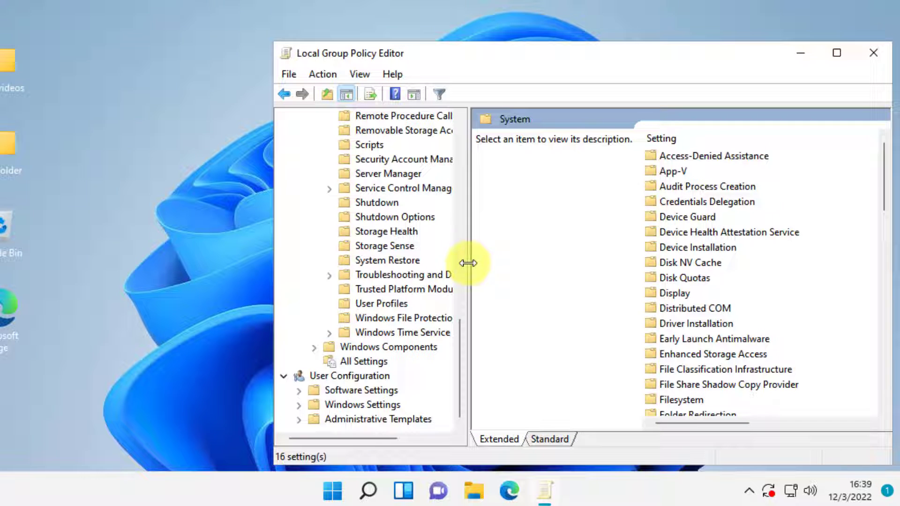
Open Troubleshooting and Diagnostics > Scripted Diagnostics and widen the editor to show the State column.
left_click_drag(468, 263, 511, 262)
left_click(447, 277)
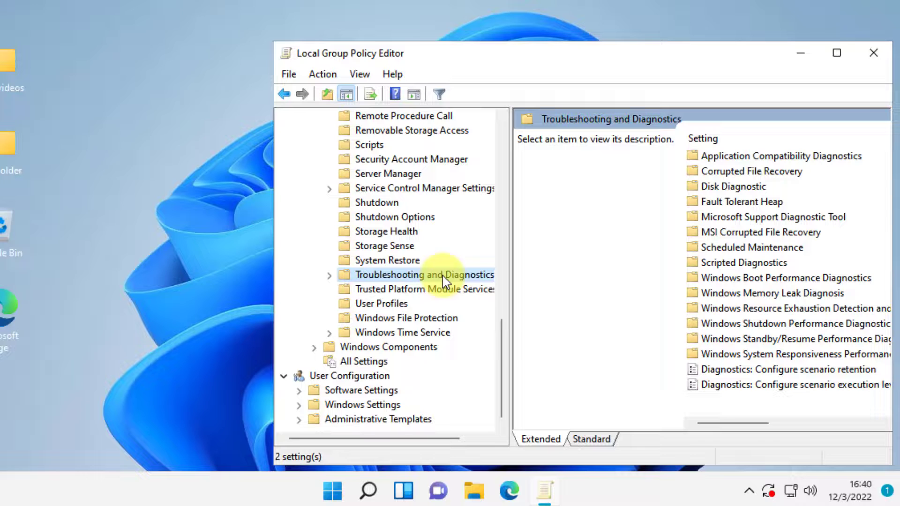
left_click(781, 268)
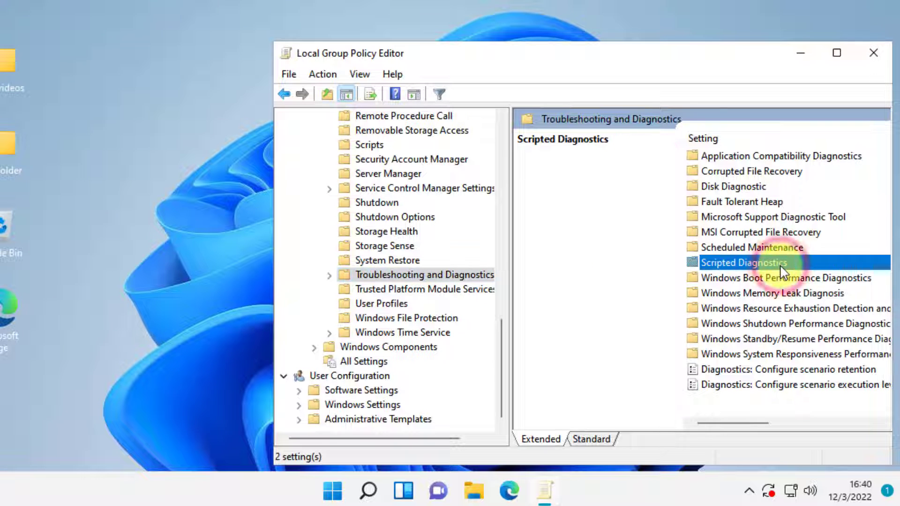
double_click(782, 268)
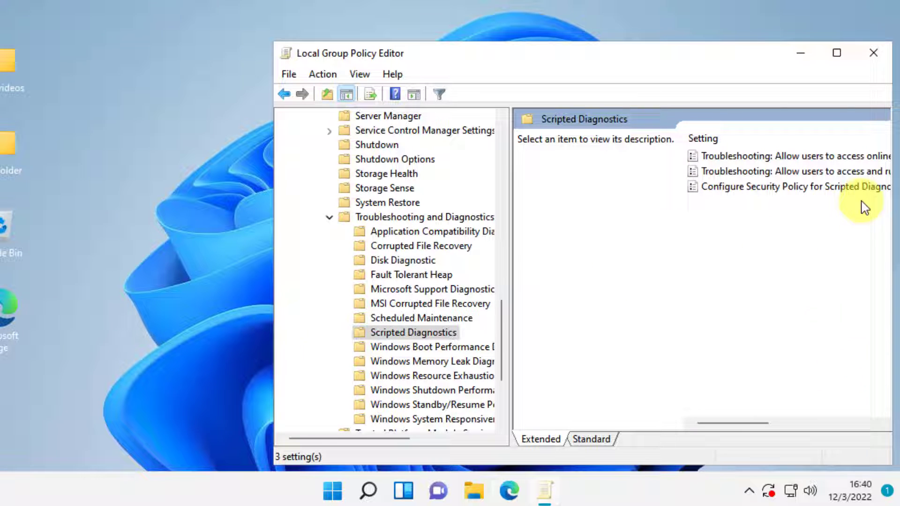
left_click_drag(598, 55, 597, 40)
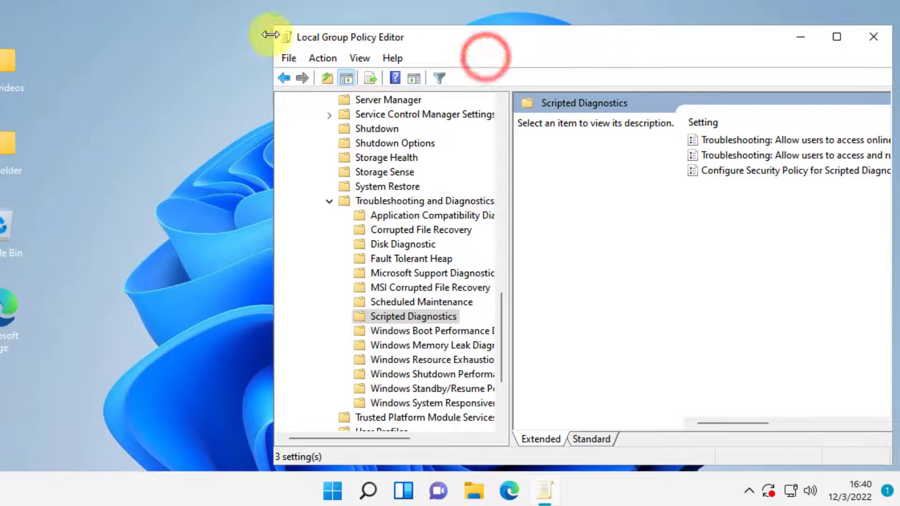
left_click_drag(464, 50, 215, 32)
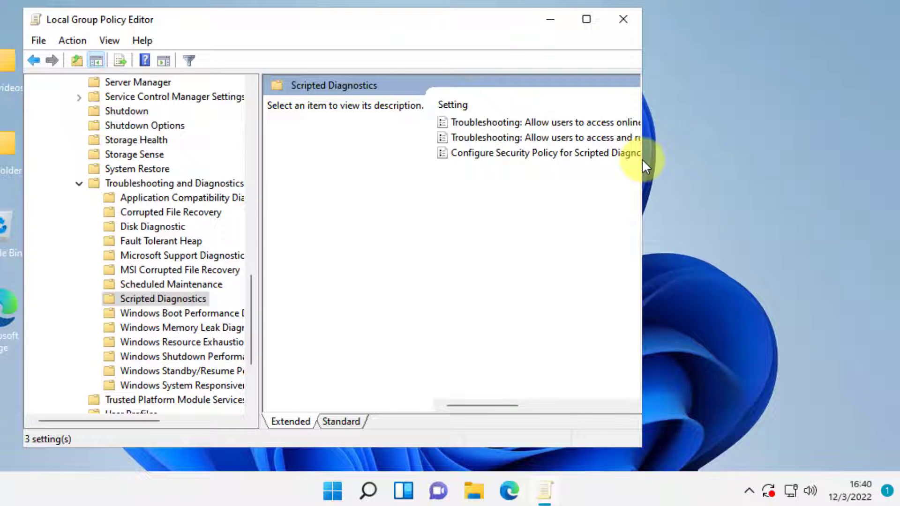
left_click_drag(642, 159, 781, 161)
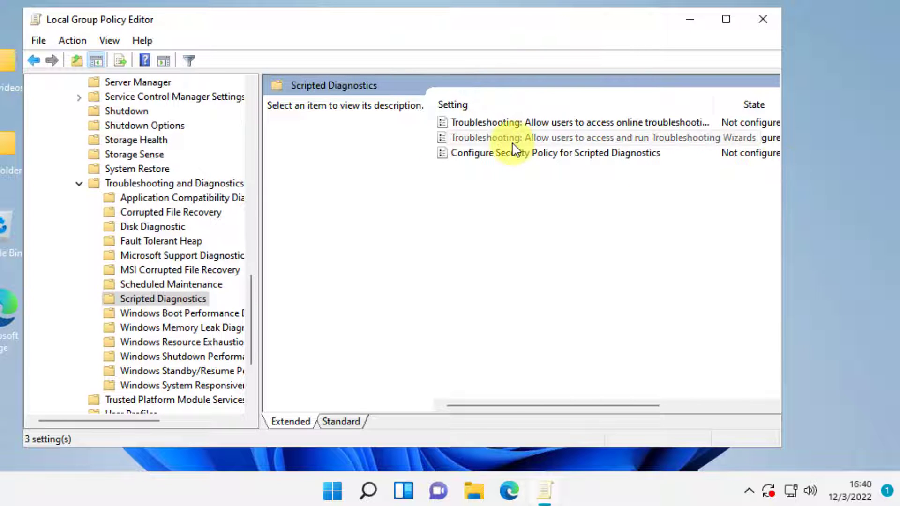
Select Enabled for 'Troubleshooting: Allow users to access and run Troubleshooting Wizards', then close the settings window.
double_click(559, 140)
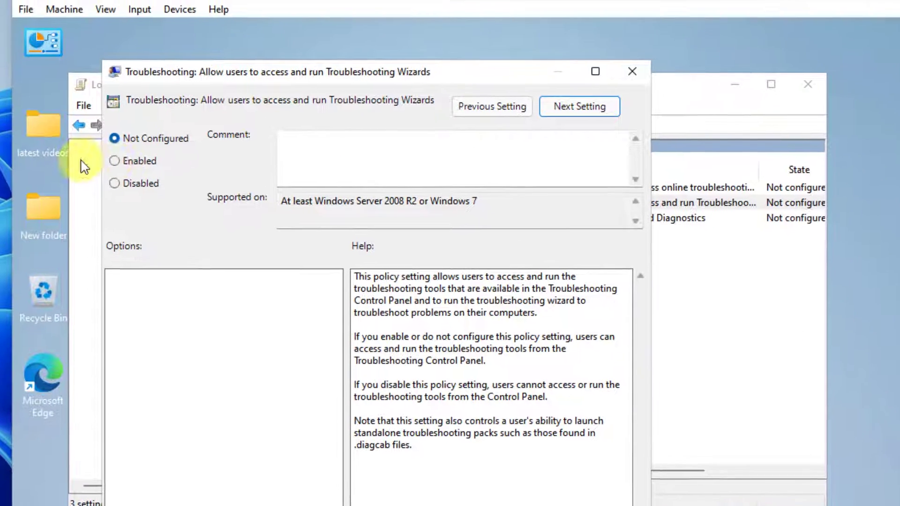
left_click(69, 96)
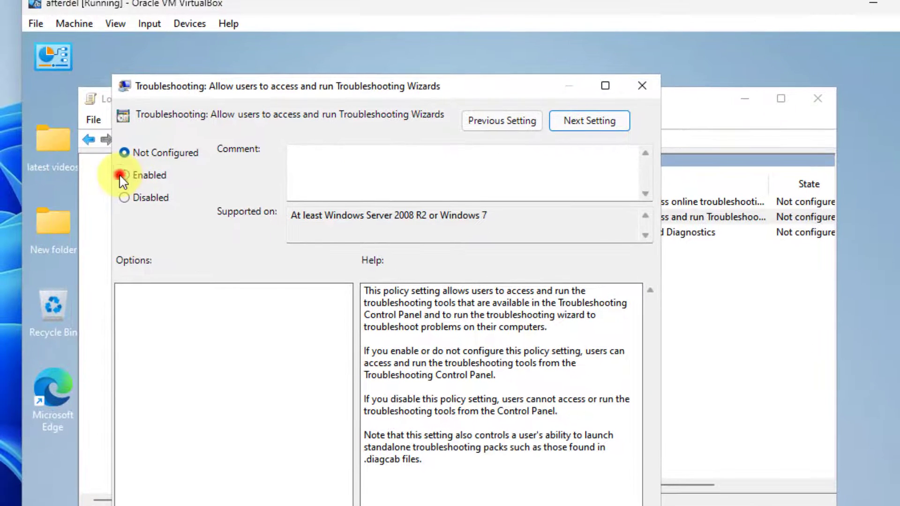
left_click_drag(361, 85, 406, 71)
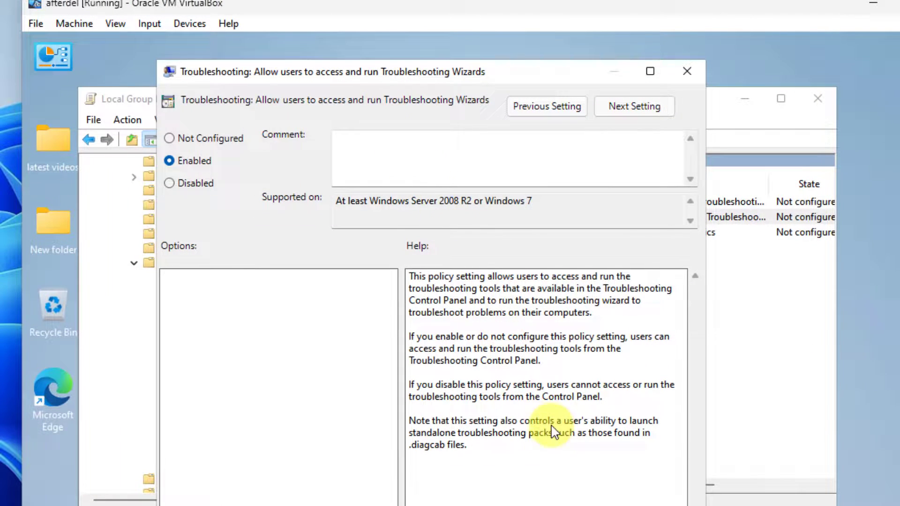
left_click_drag(583, 71, 584, 43)
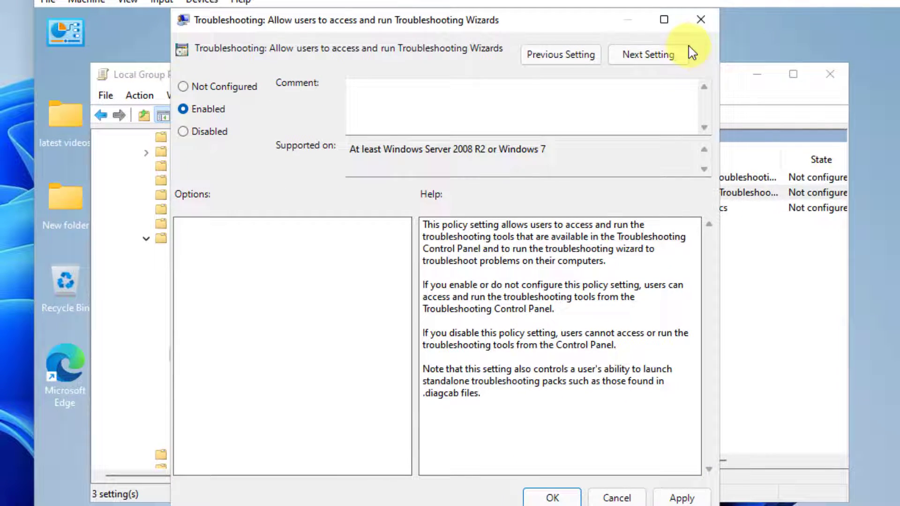
left_click(698, 26)
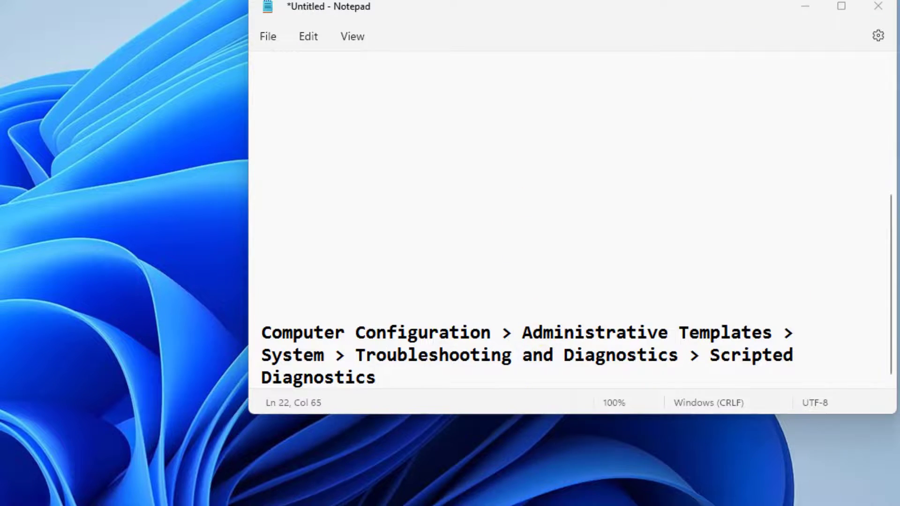
Search for SYSDM.CPL to launch System Properties.
left_click(408, 479)
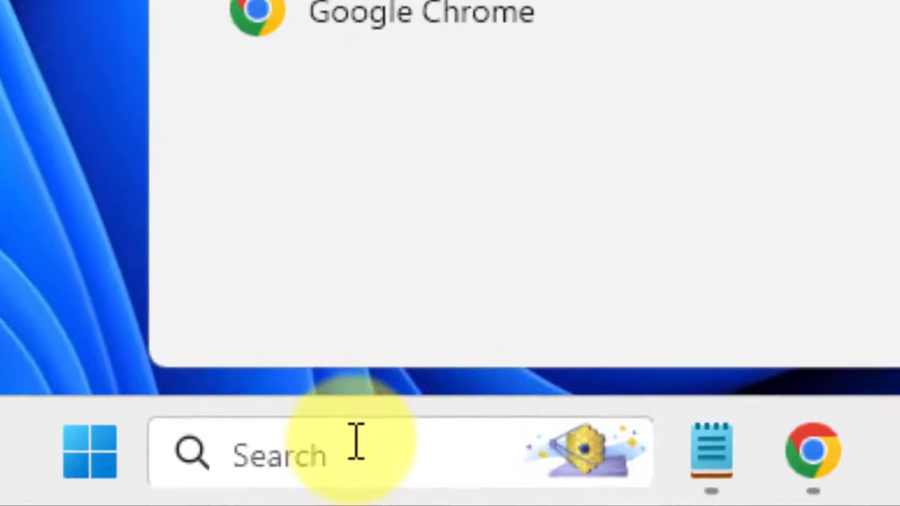
type("SYSDM.CP")
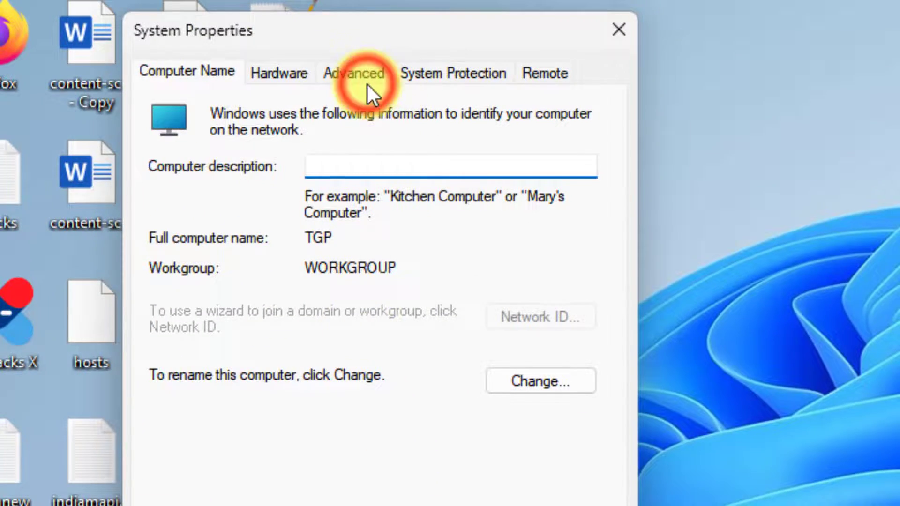
On the Advanced tab, open Environment Variables and select the TEMP user variable.
left_click(367, 84)
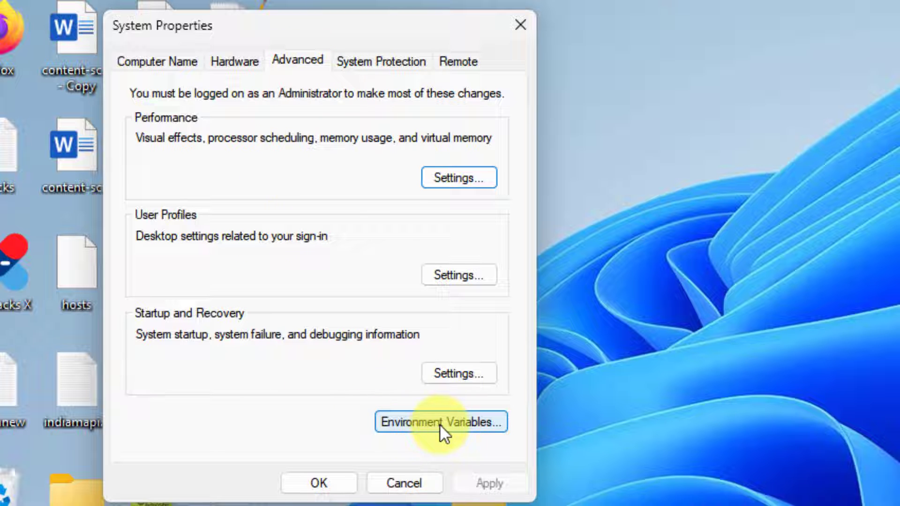
left_click(462, 424)
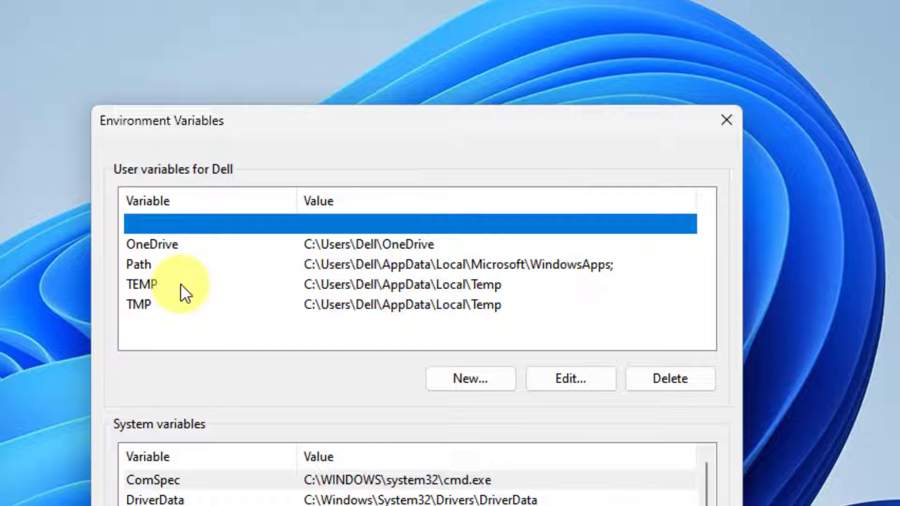
left_click(200, 287)
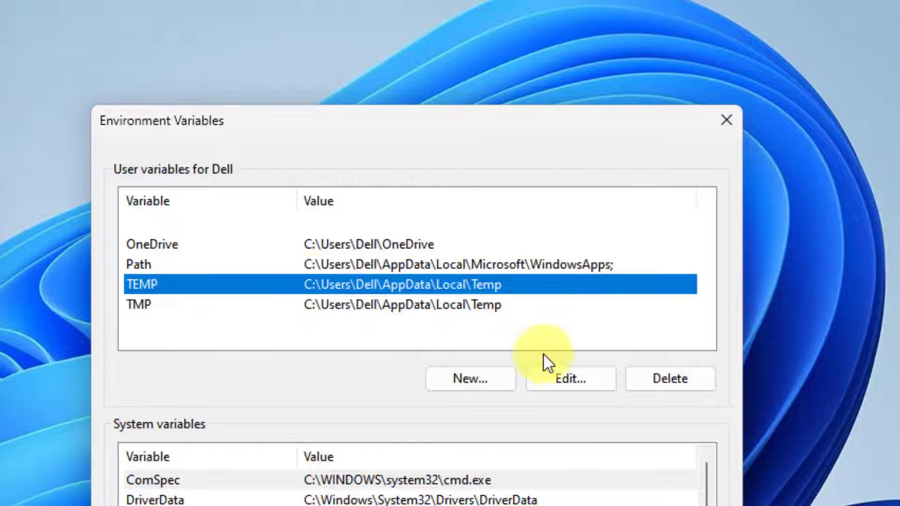
Open the TEMP user variable and copy its value %USERPROFILE%\AppData\Local\Temp.
left_click(562, 388)
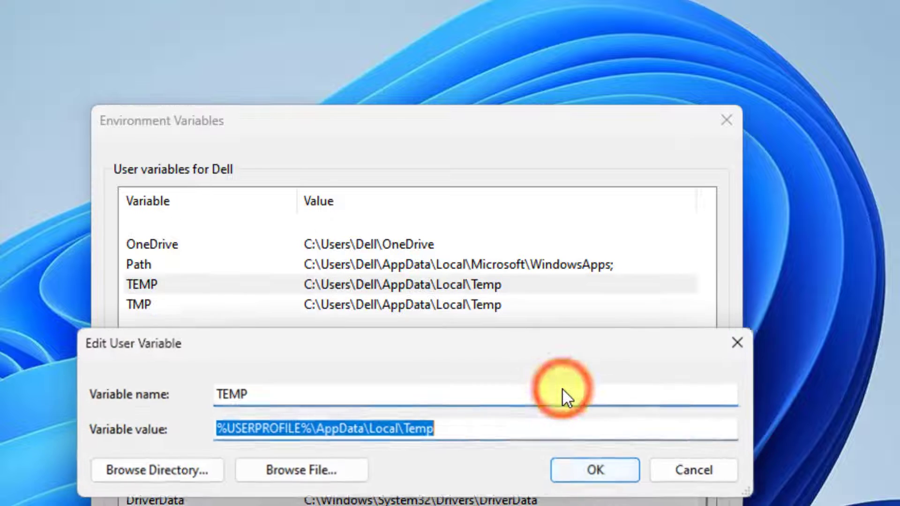
left_click(276, 429)
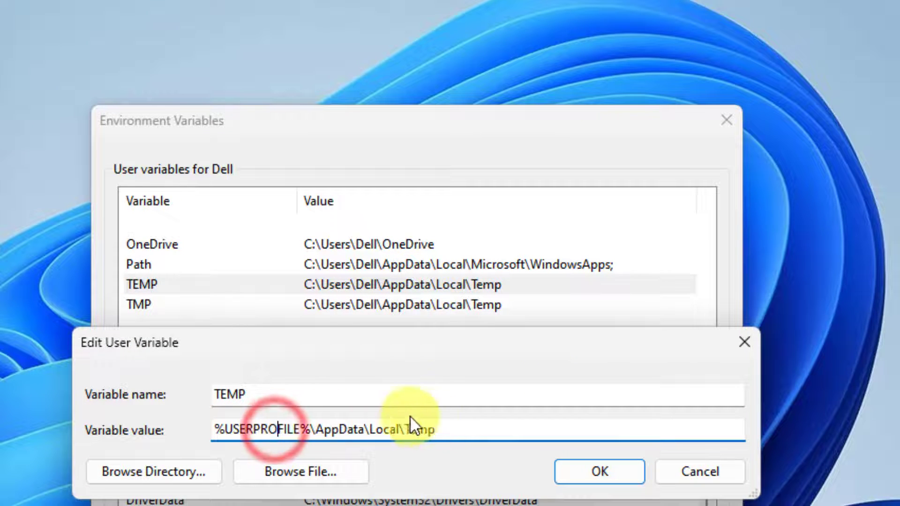
left_click_drag(439, 429, 212, 429)
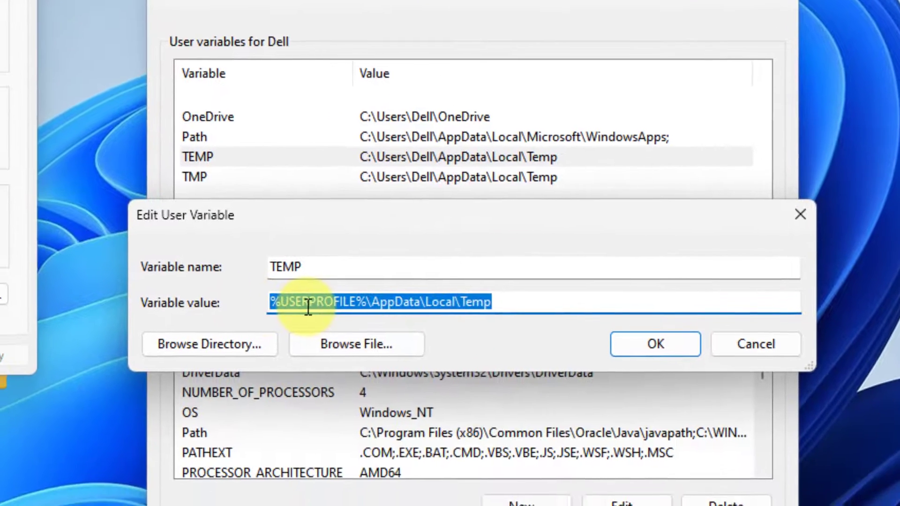
right_click(308, 308)
left_click(339, 375)
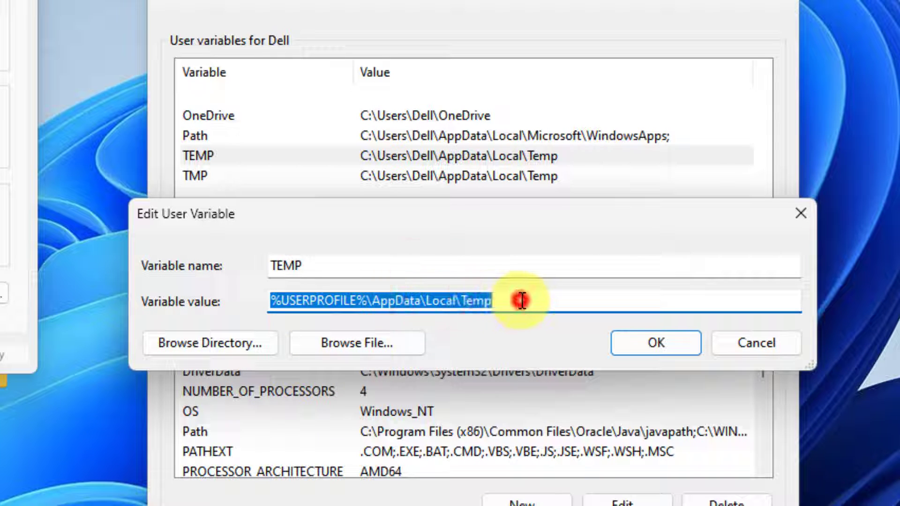
Reselect the full TEMP value to confirm it, then accept the unchanged edit dialog.
left_click_drag(522, 300, 235, 308)
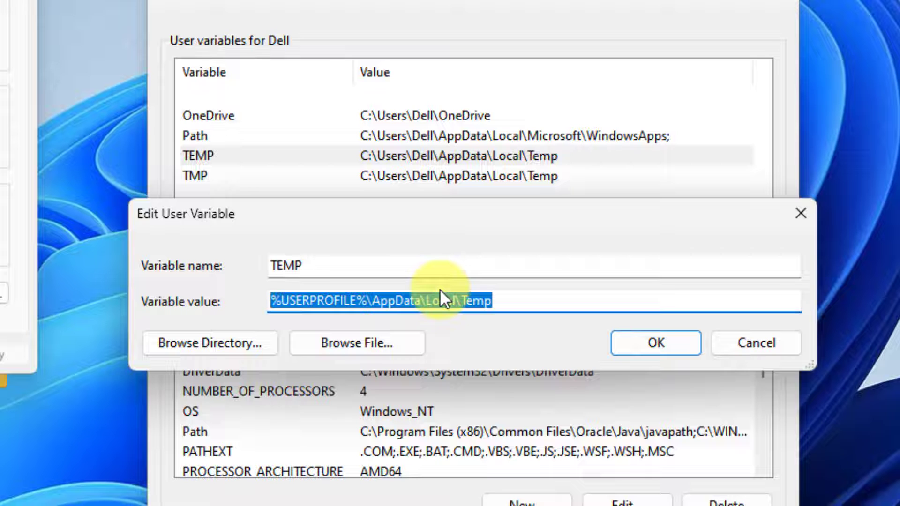
left_click(515, 305)
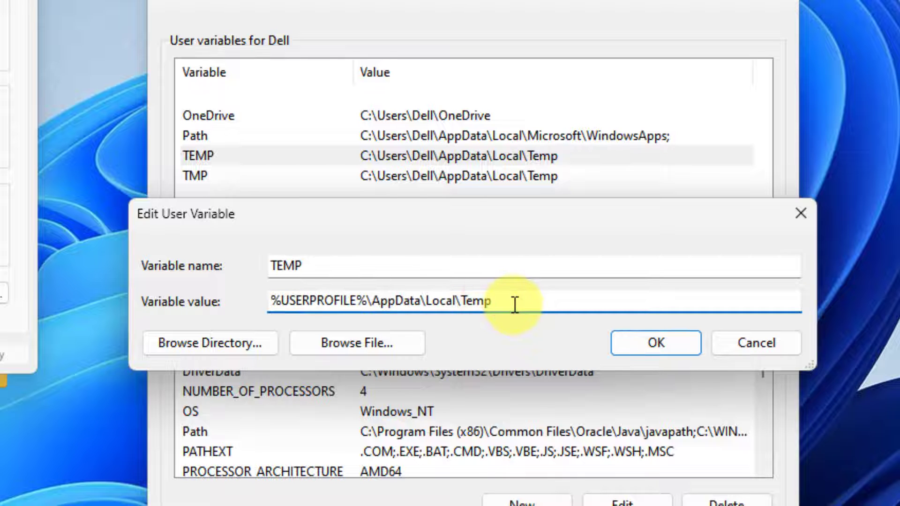
left_click_drag(515, 305, 126, 301)
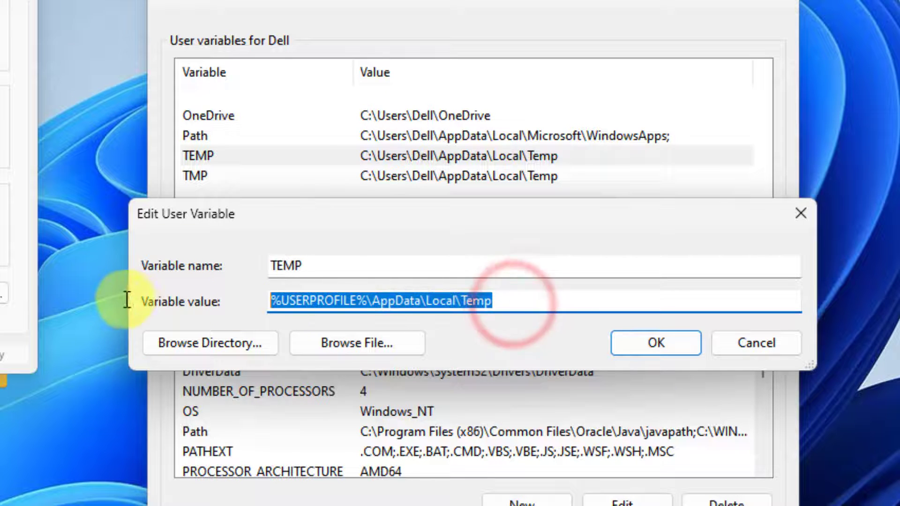
left_click(628, 344)
Dismiss the Environment Variables window and the leftover System Properties dialog.
key("Return")
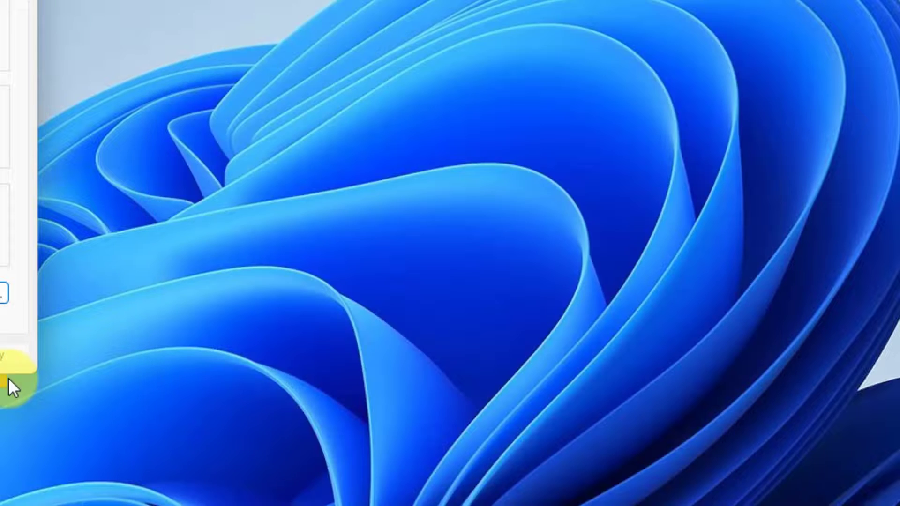
left_click(9, 345)
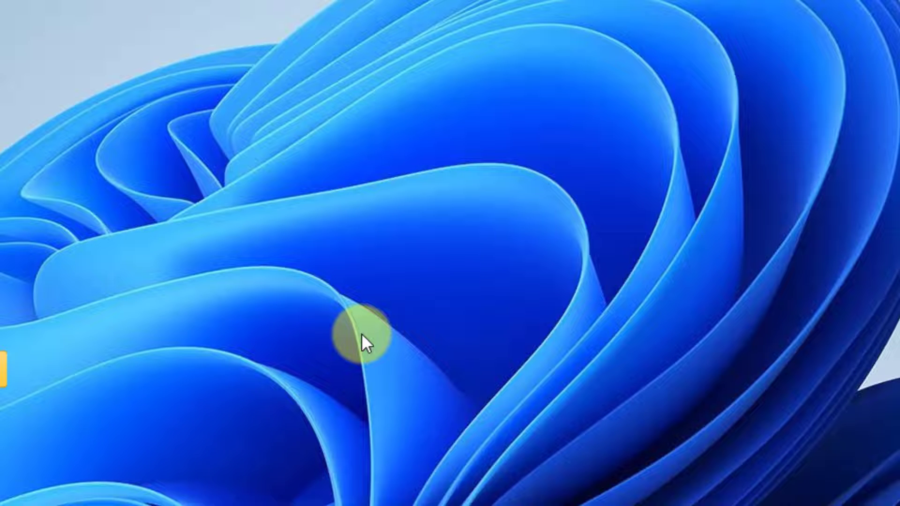